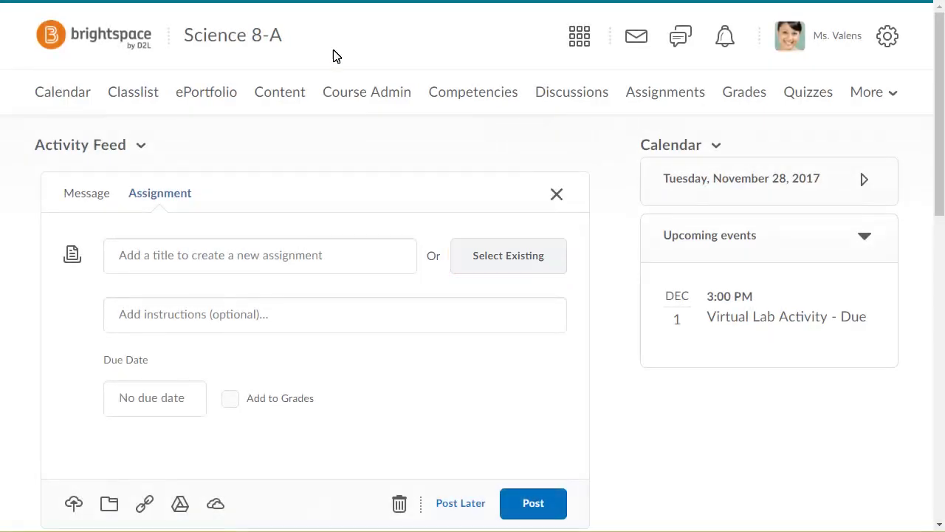
Post the existing Virtual Lab Activity assignment, due Dec 1, to the Activity Feed.
left_click(481, 258)
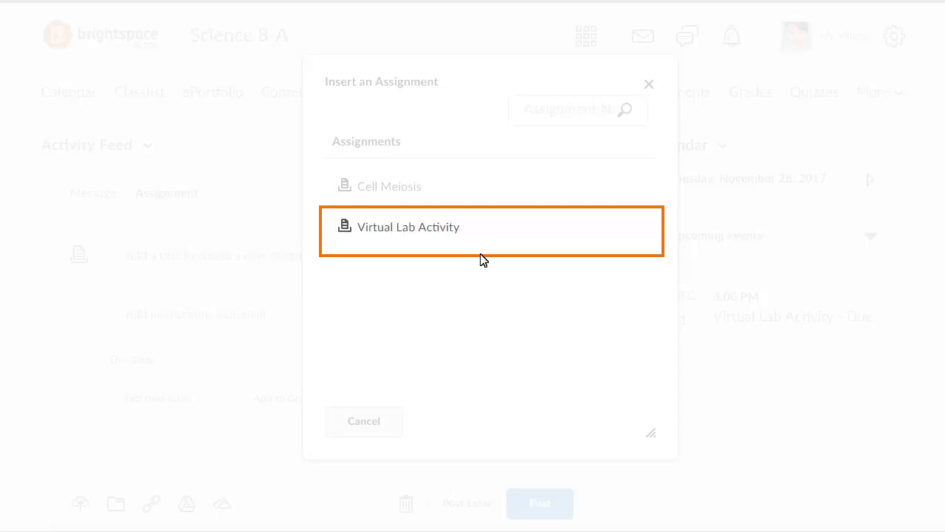
left_click(367, 228)
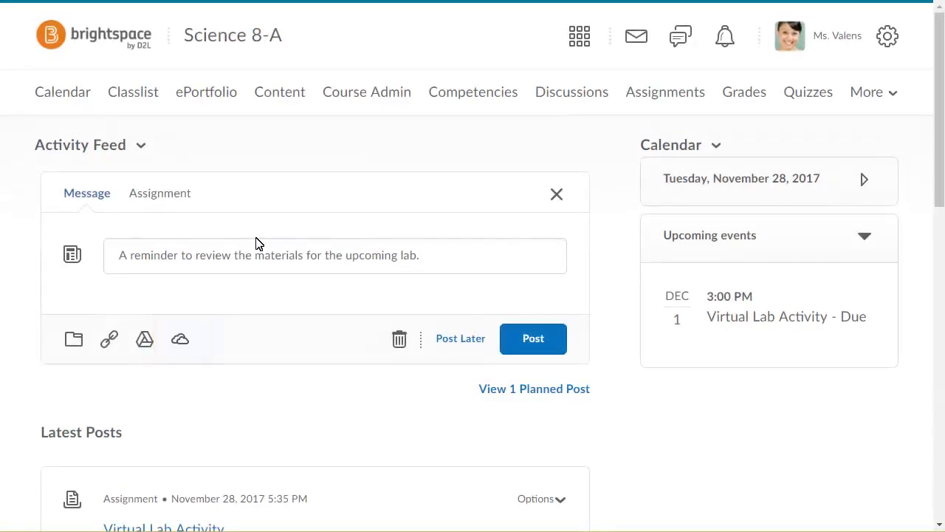
Attach Book.xlsx from OneDrive's Add Materials to the new feed message.
left_click(181, 340)
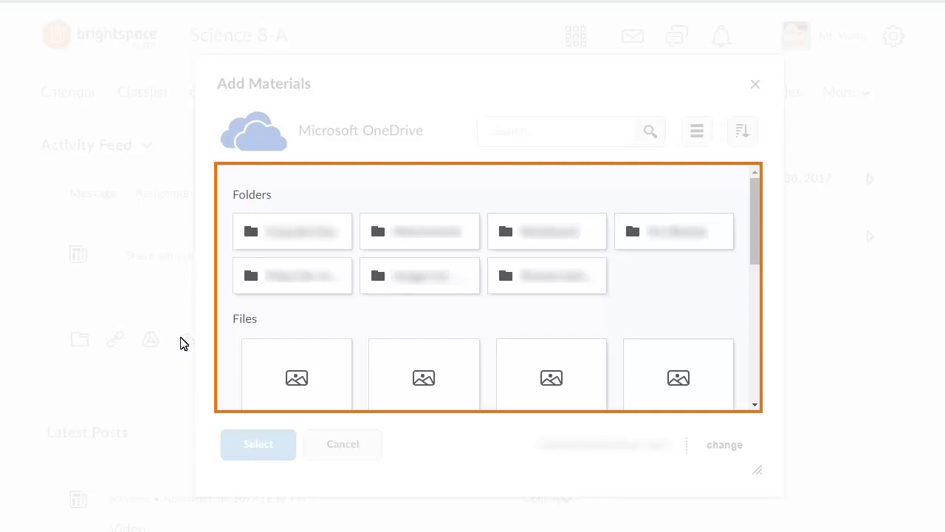
left_click(425, 381)
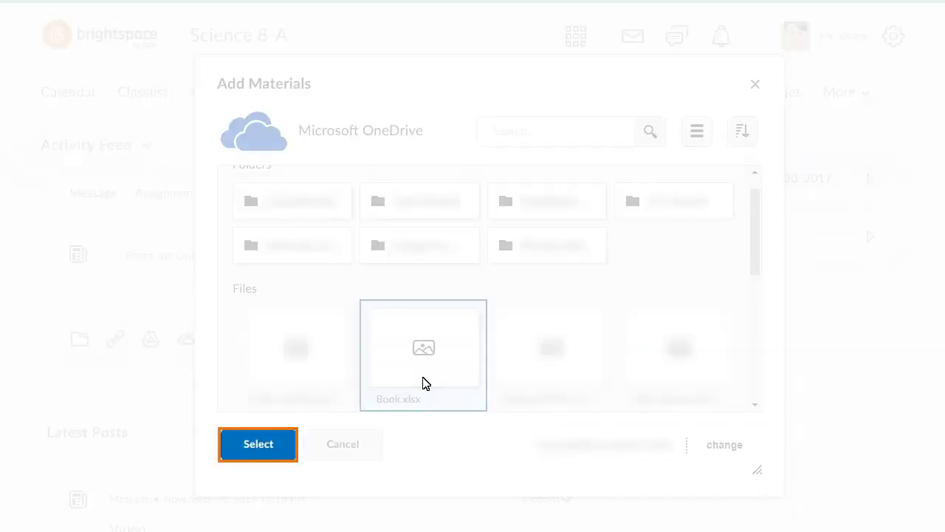
left_click(256, 445)
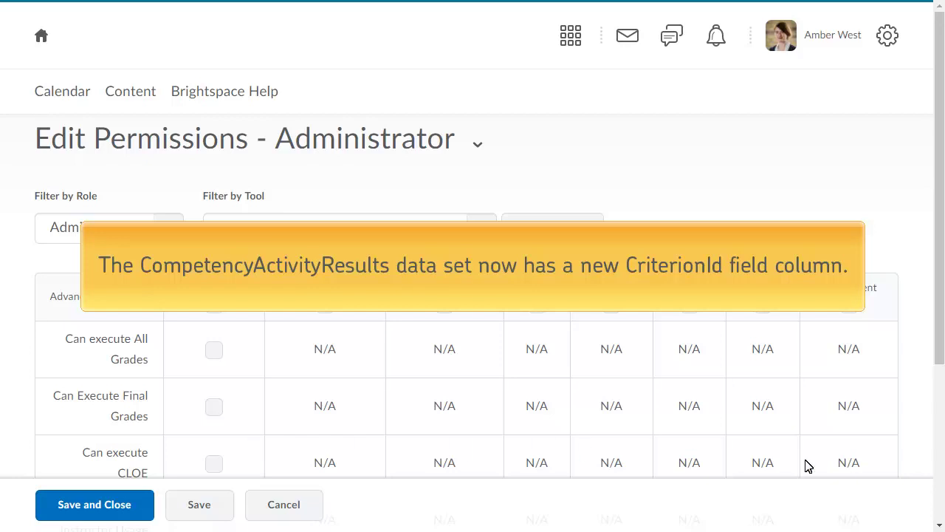
Scroll the Administrator's Advanced Data Sets permissions down to Can Execute Enrollments And Withdrawals.
left_click(941, 506)
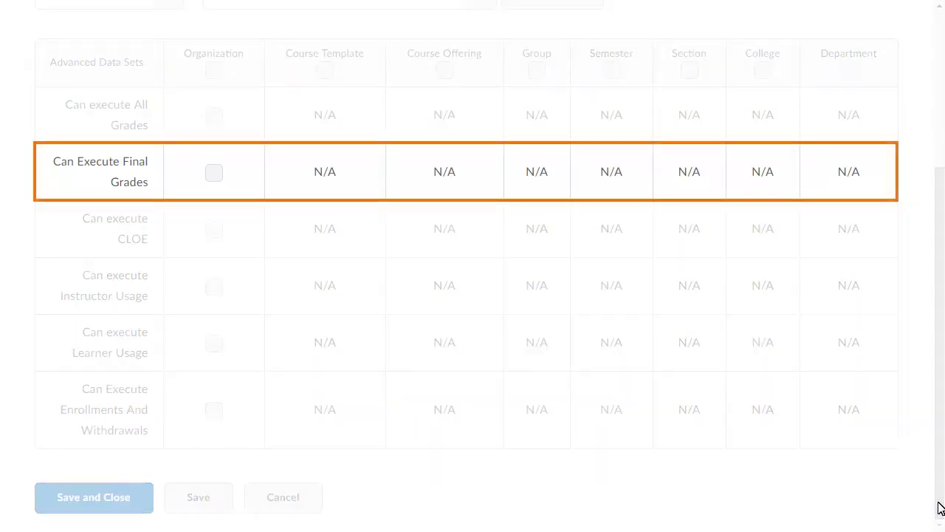
Tick Organization for Can Execute Final Grades and Can Execute Enrollments And Withdrawals.
left_click(213, 172)
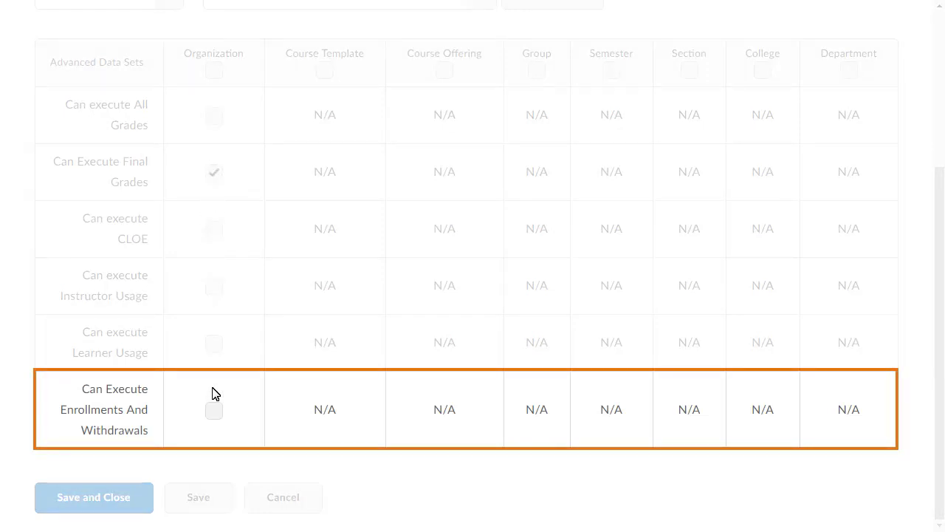
left_click(214, 411)
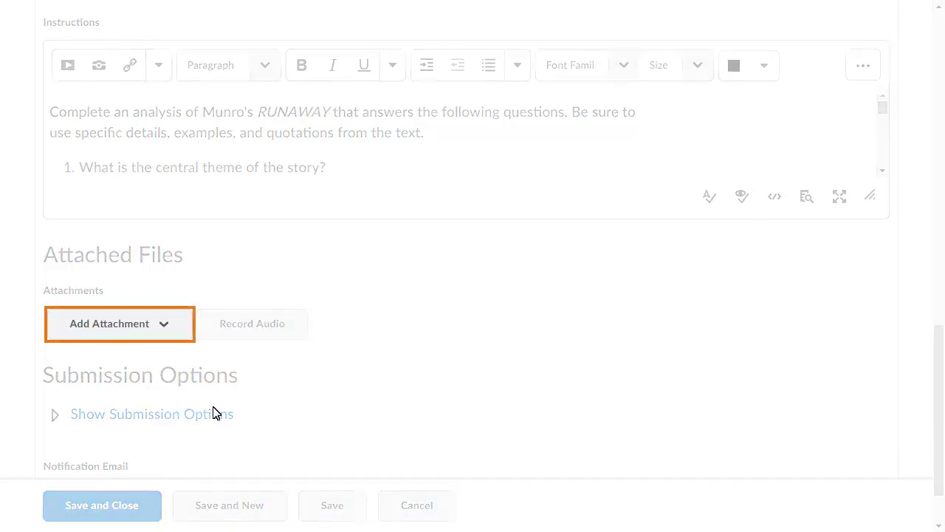
Add Book.xlsx from OneDrive as an attached file on the Munro RUNAWAY assignment.
left_click(164, 328)
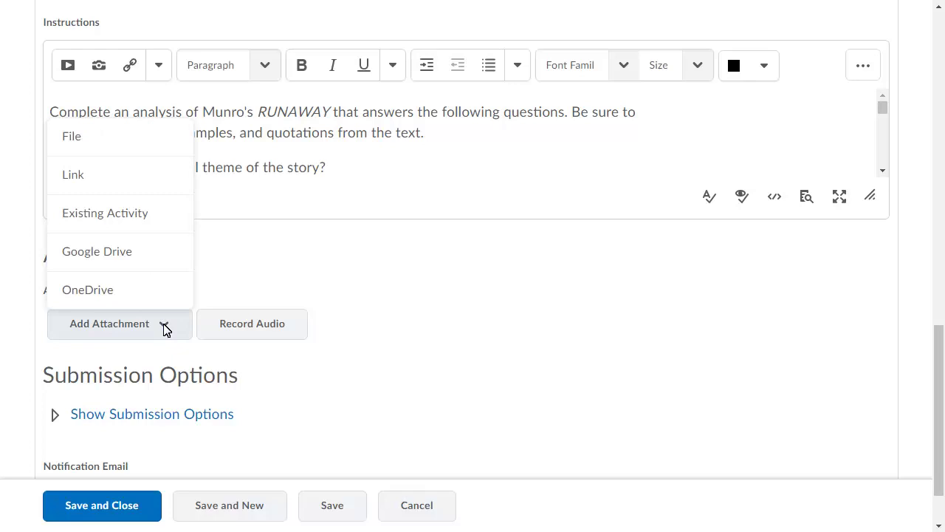
left_click(81, 290)
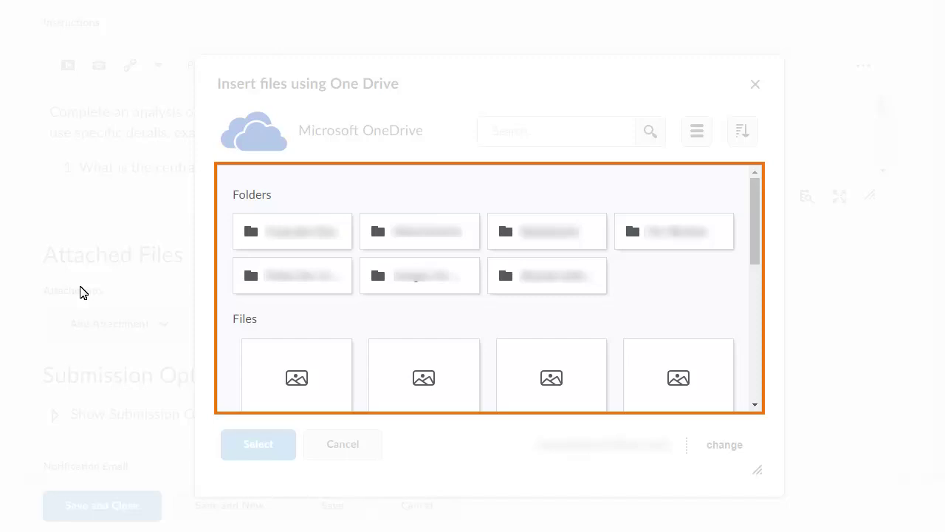
left_click(425, 385)
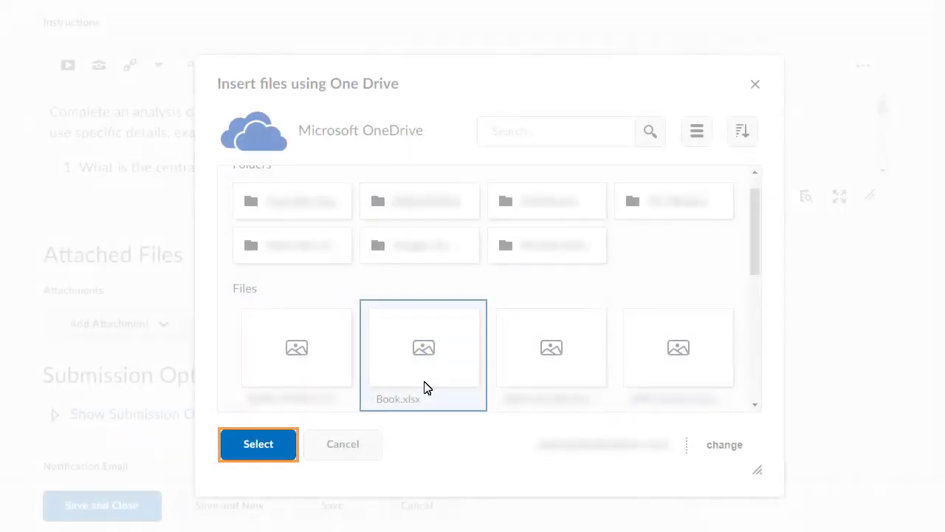
left_click(251, 446)
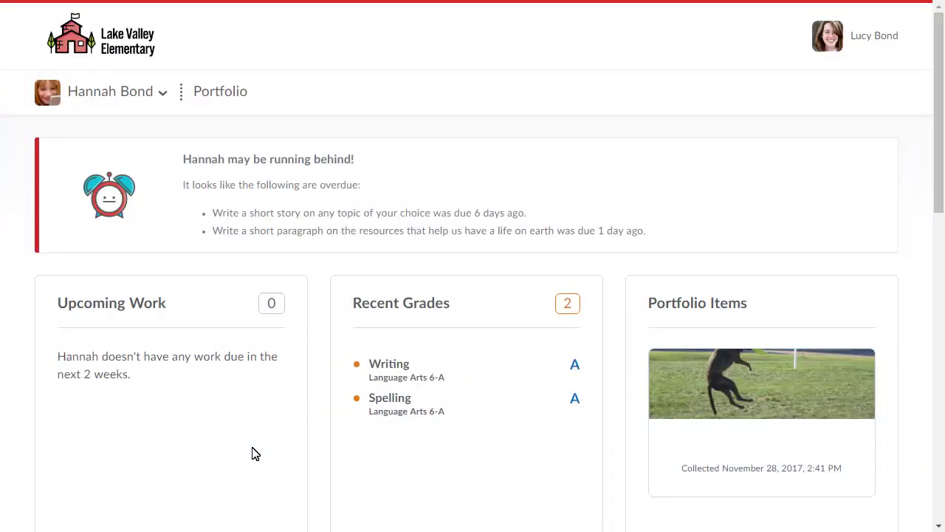
Scroll the Brightspace for Parents dashboard down to the Latest Posts section.
left_click(939, 489)
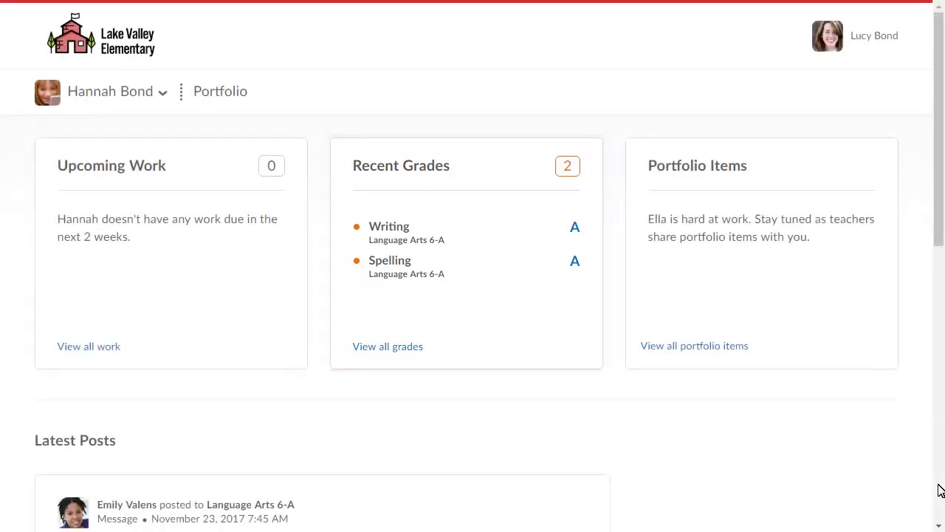
Open View all grades from the Recent Grades card to list the Writing and Spelling A grades.
left_click(393, 348)
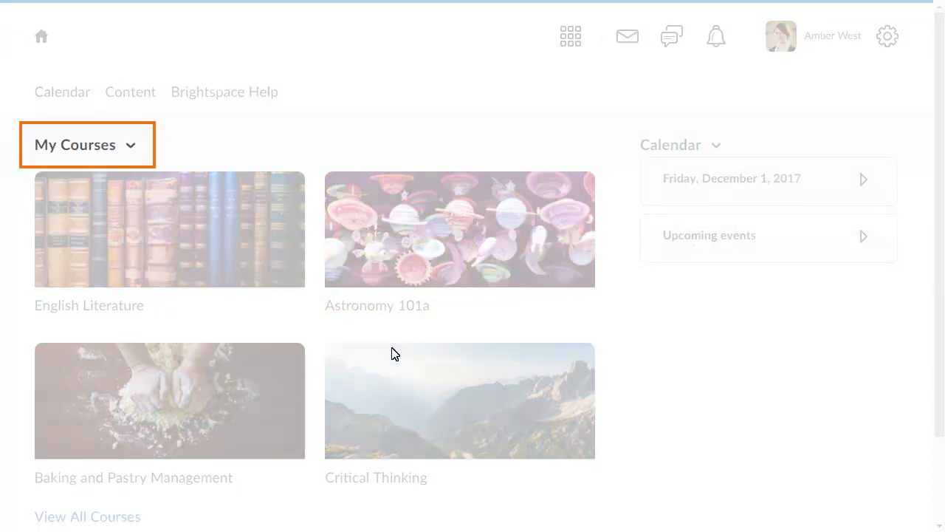
Customize the My Courses widget with Show Semester enabled and save it.
left_click(130, 147)
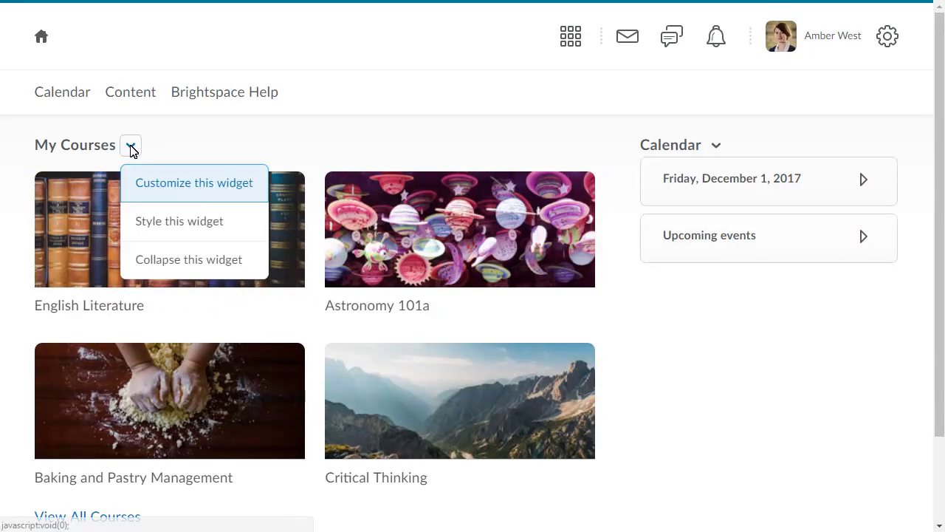
left_click(141, 184)
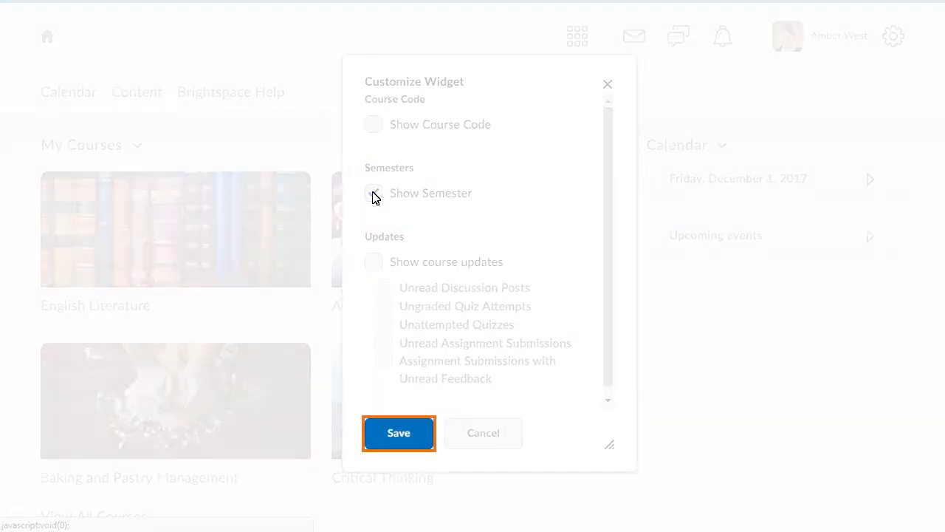
left_click(396, 433)
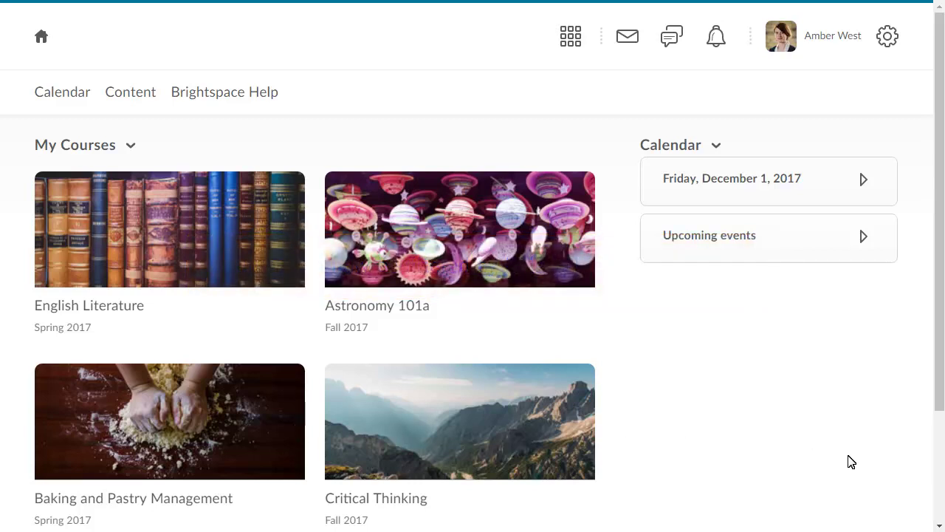
Open View All Courses and display the Filter's Roles options.
left_click(937, 503)
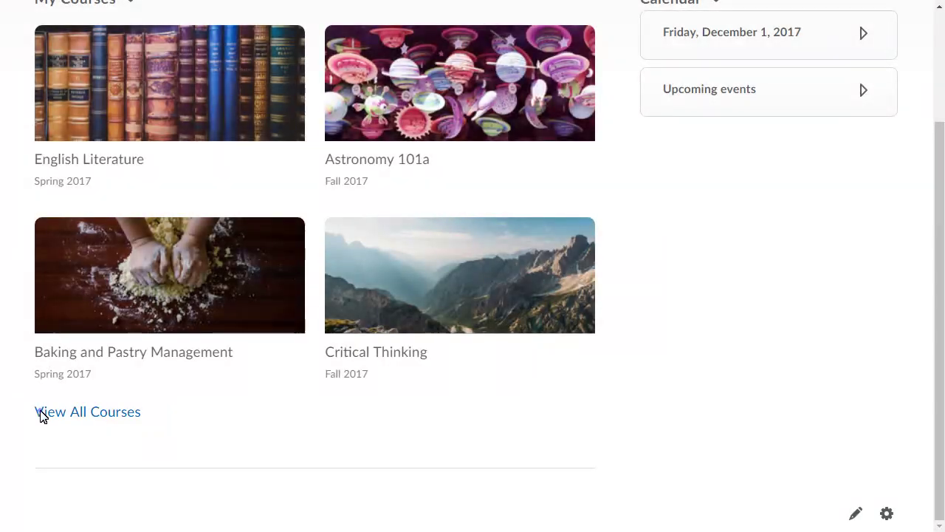
left_click(40, 415)
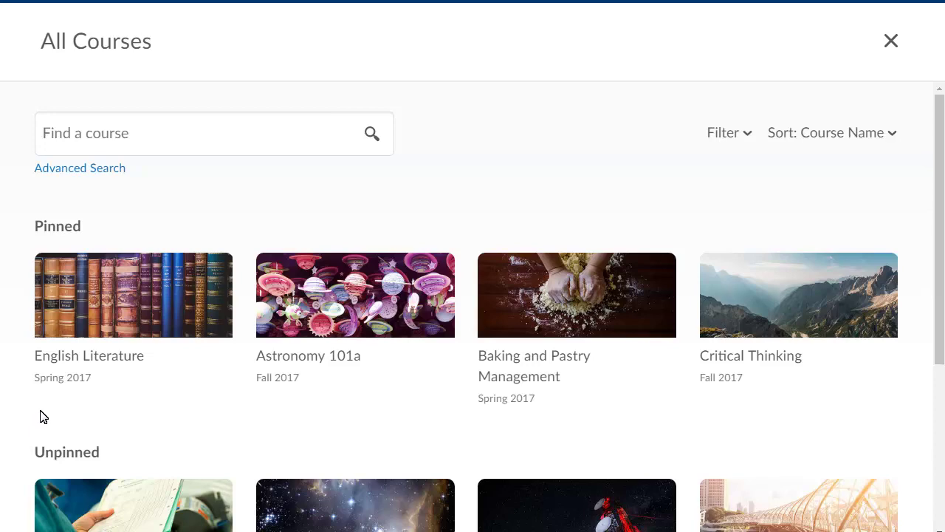
left_click(747, 134)
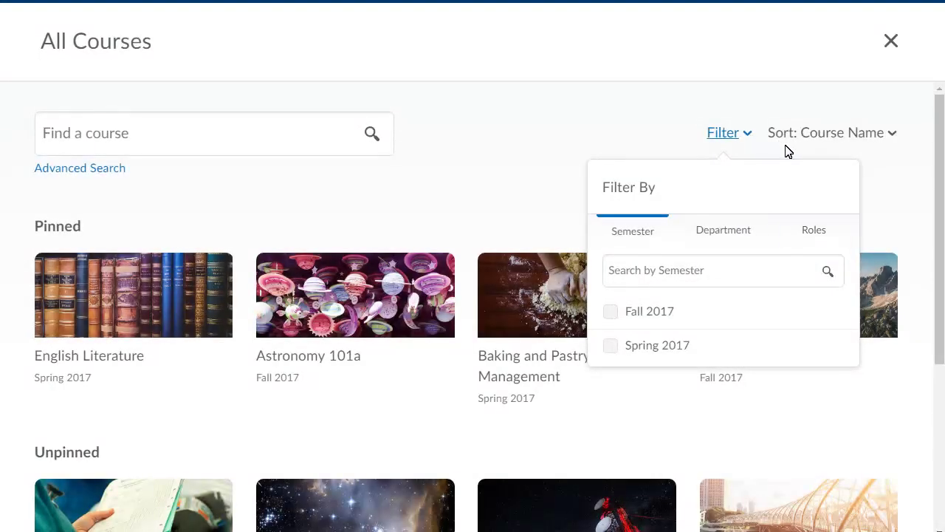
left_click(813, 232)
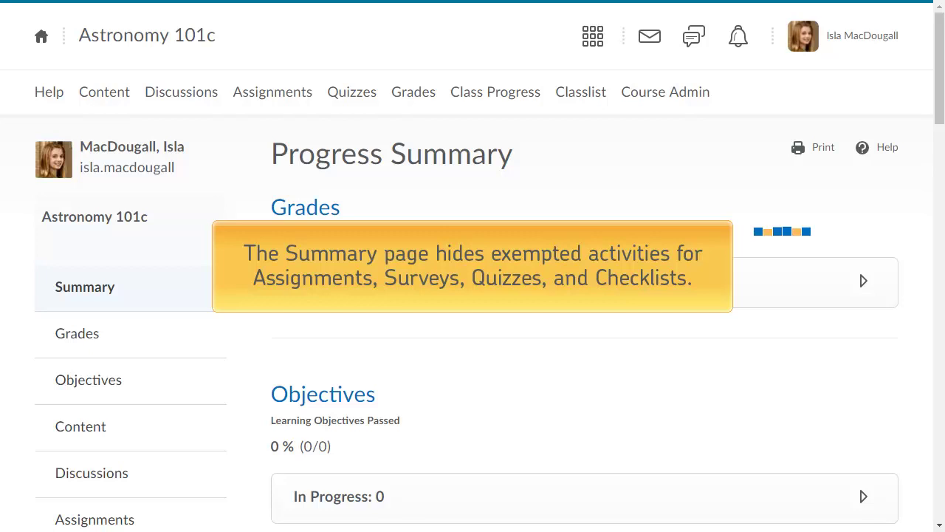
Open the learner's Assignments progress from Class Progress.
left_click(74, 521)
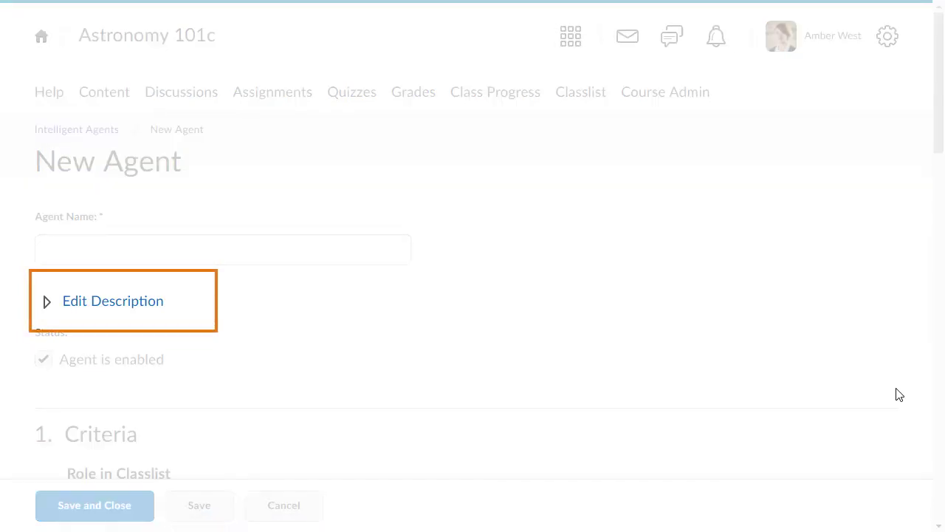
Scroll through the new Intelligent Agent's Criteria, Actions, Scheduling and Send an Email sections.
left_click(936, 310)
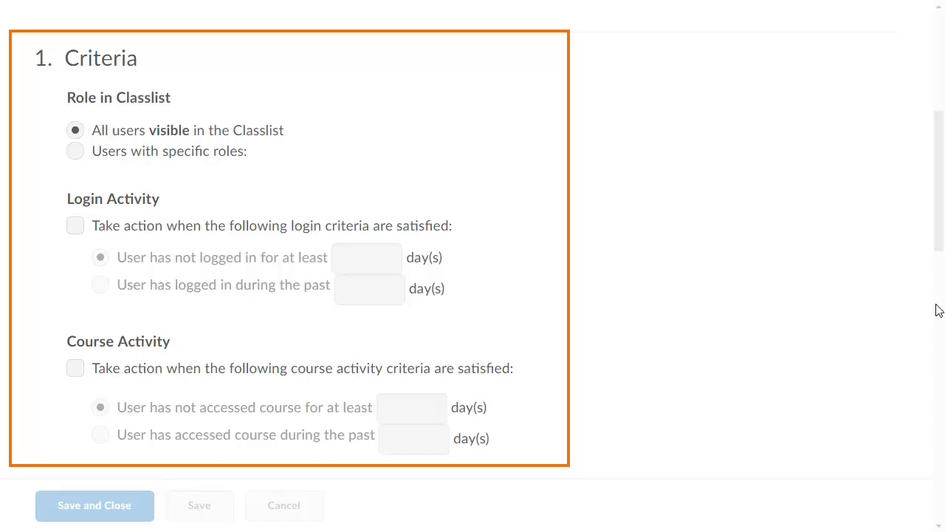
left_click(935, 319)
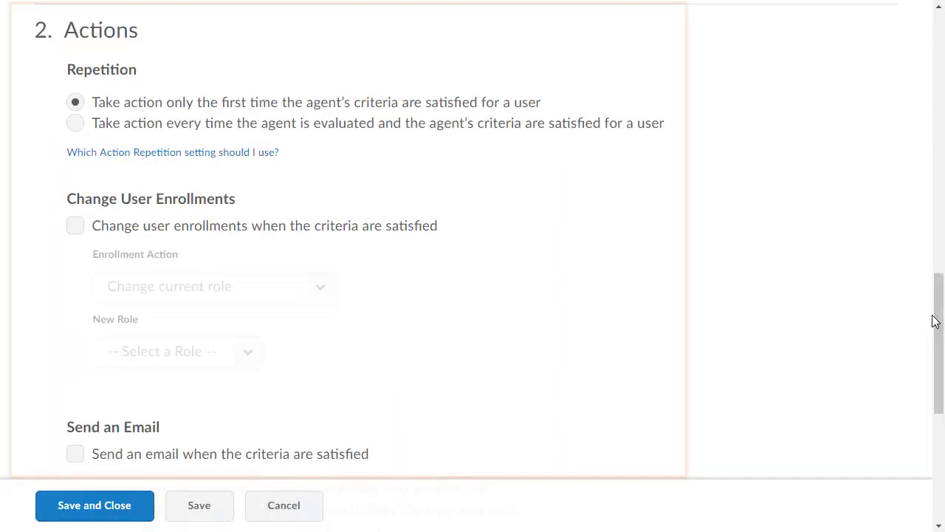
left_click(941, 493)
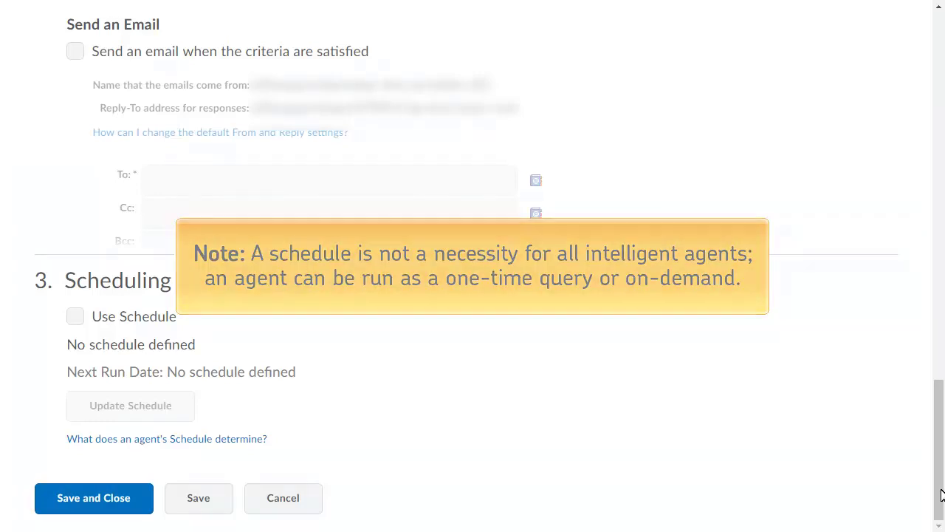
left_click(937, 240)
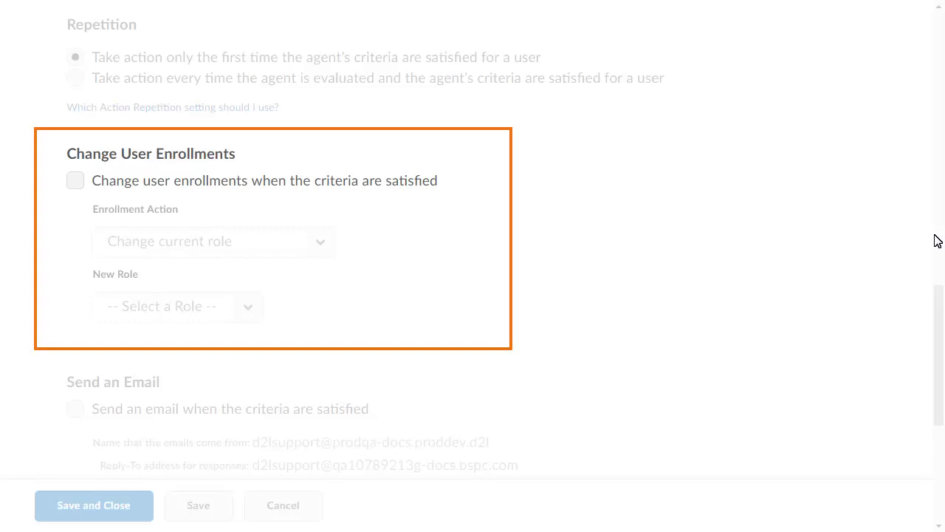
left_click(939, 482)
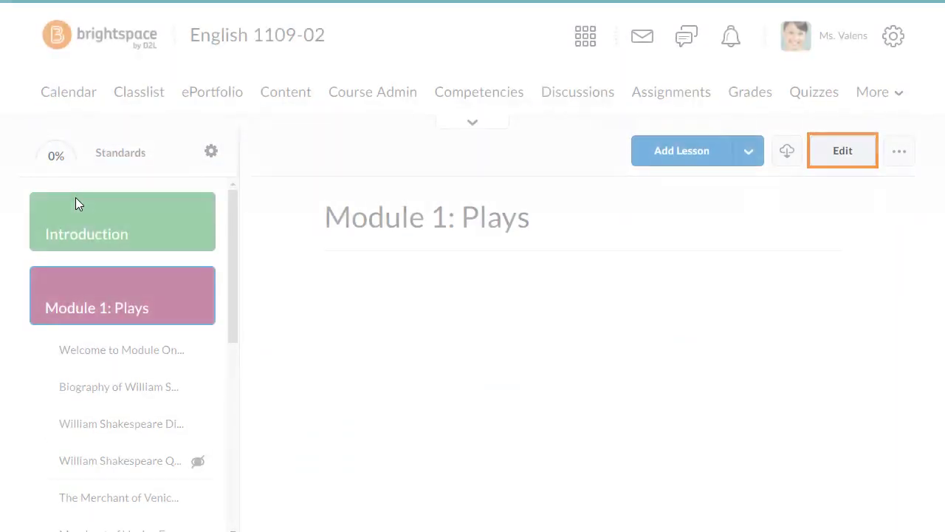
Edit Module 1: Plays and paste a description introducing Shakespeare and The Merchant of Venice.
left_click(834, 152)
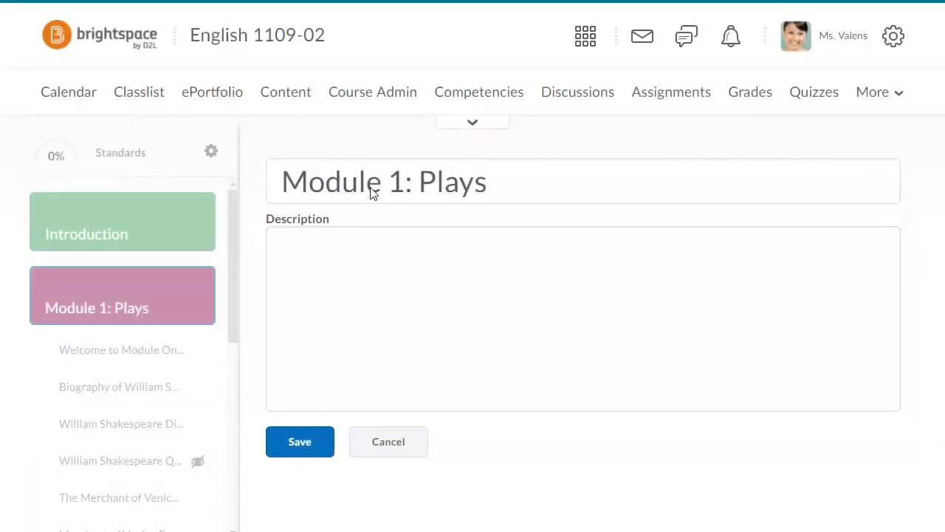
left_click(285, 258)
type("Module 1 introduces the work of William Shakespeare. In this module we will study his play The Merchant of Venice. The module concludes with an activity that allows you to show what you know.")
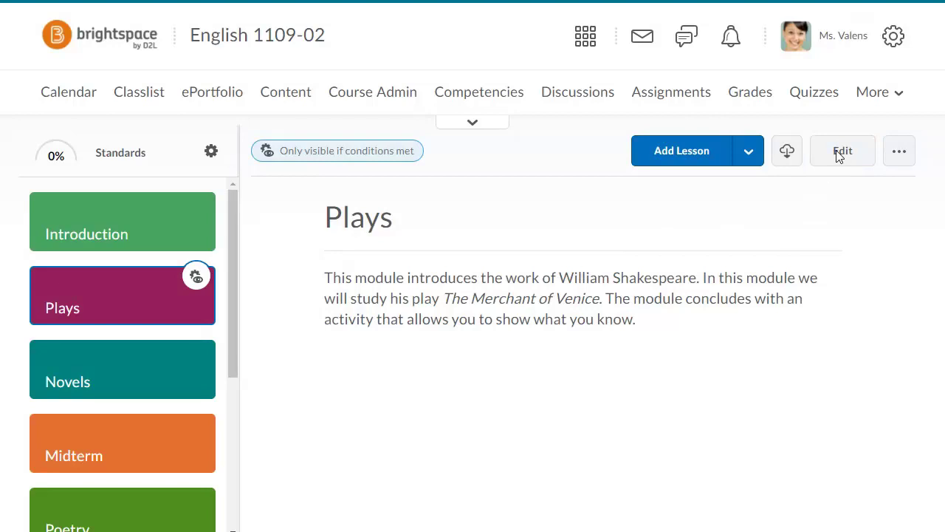
Show the Plays module's release conditions, which require visiting 'Welcome to the course!'.
left_click(840, 153)
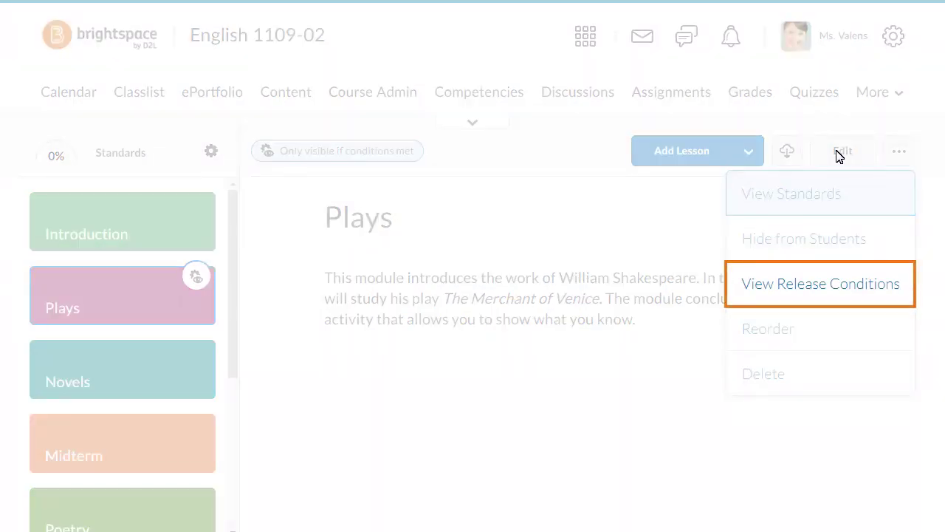
left_click(751, 285)
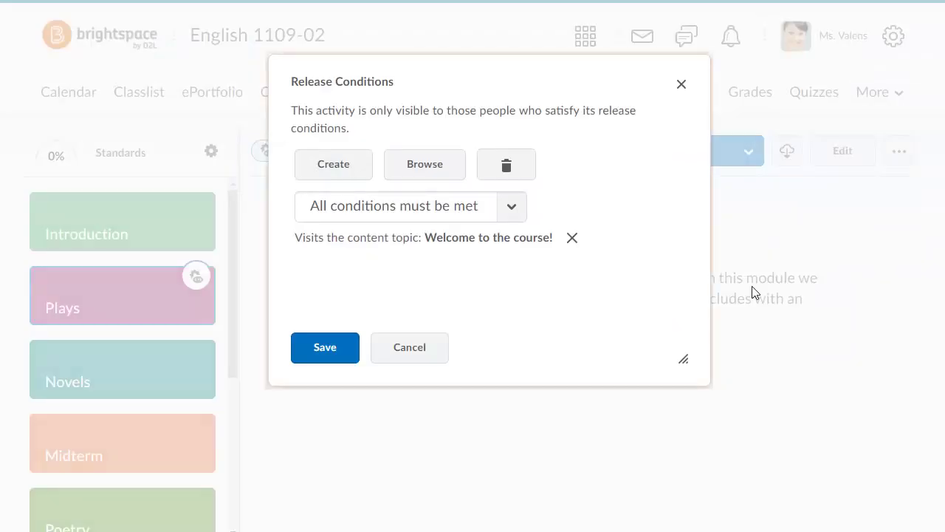